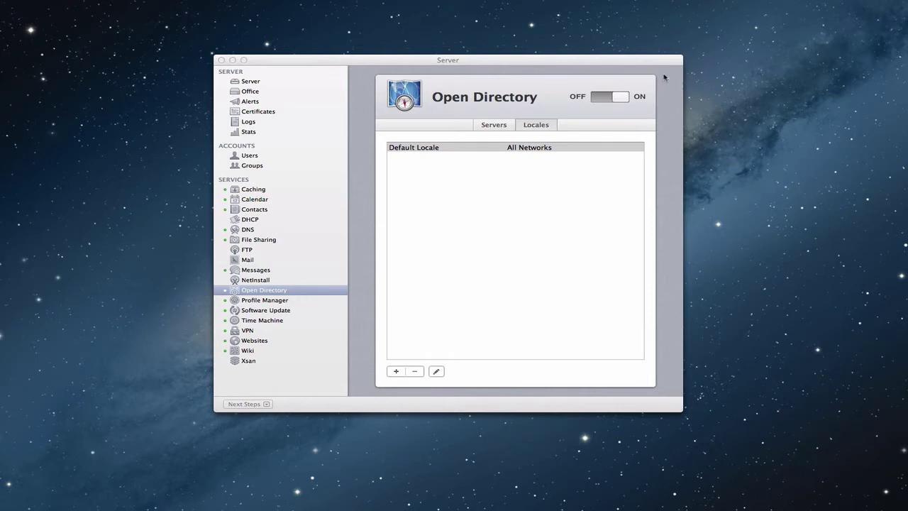
- Bring the Server window forward to review its Open Directory service settings
left_click(632, 62)
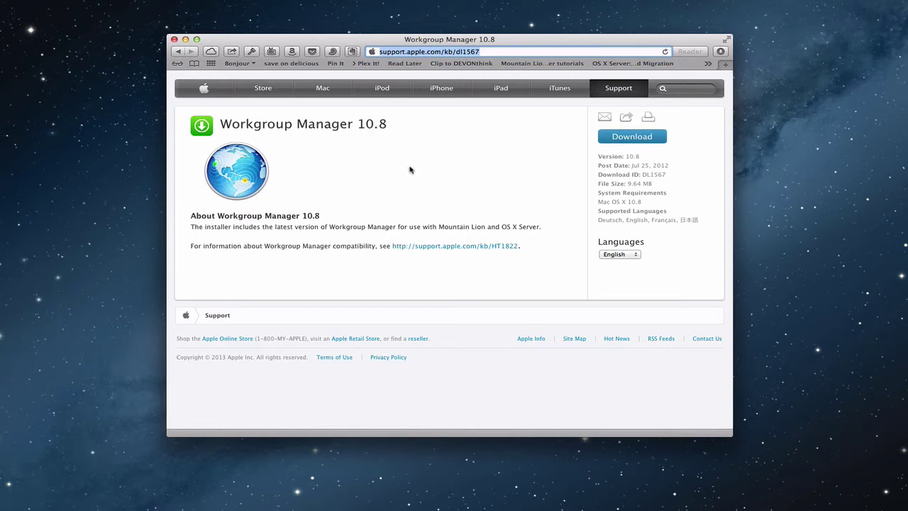
left_click(637, 138)
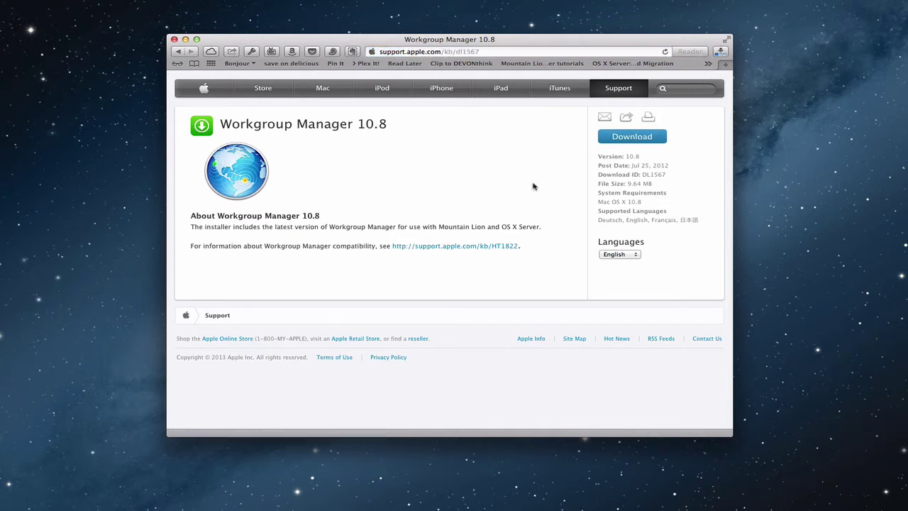
- Mount the downloaded WorkgroupManager.dmg from Safari's downloads and move its installer window up-left
left_click(721, 52)
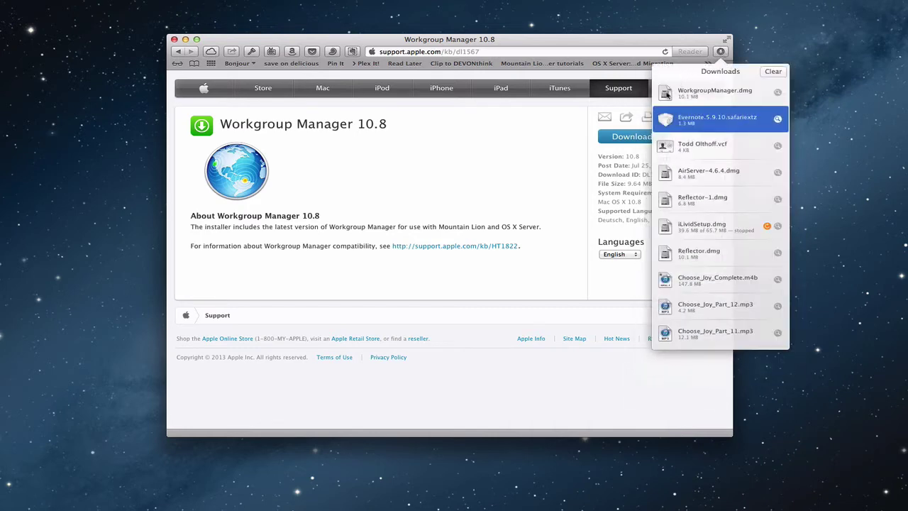
double_click(667, 93)
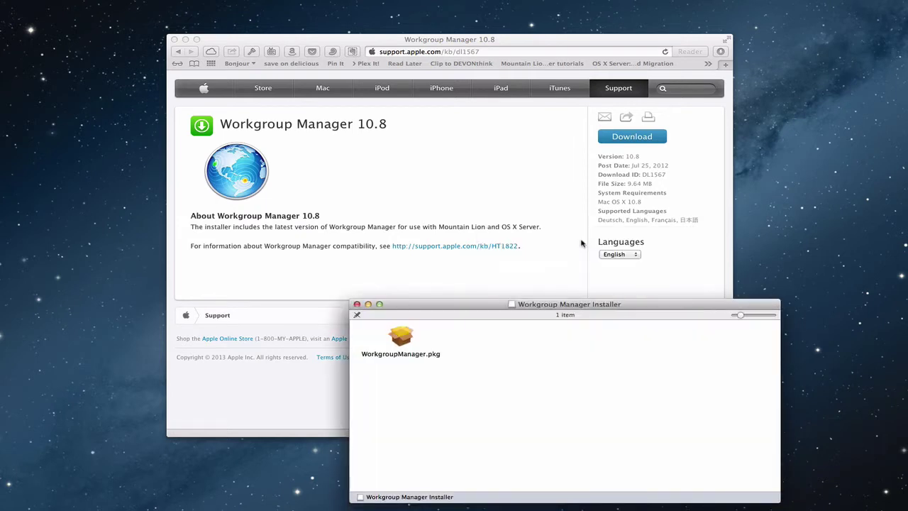
left_click_drag(470, 303, 352, 142)
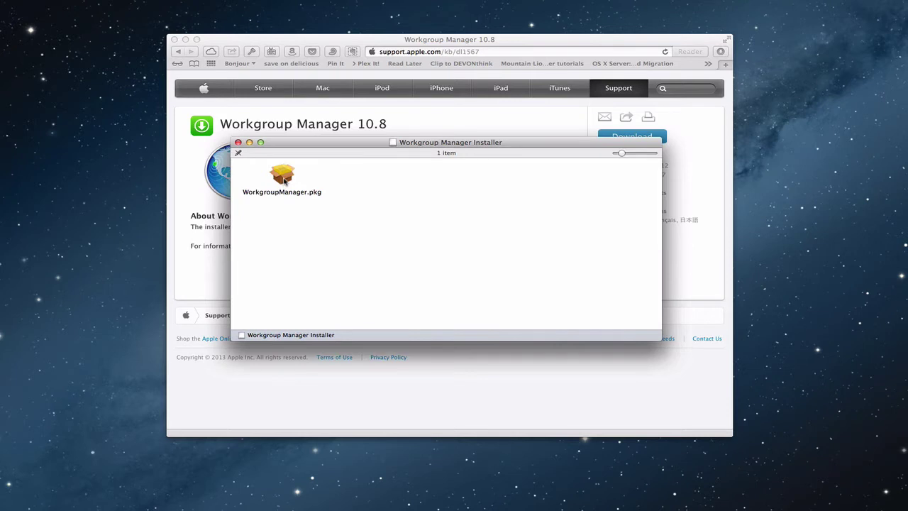
- Close the Workgroup Manager Installer, Safari support page and Server windows
left_click(239, 142)
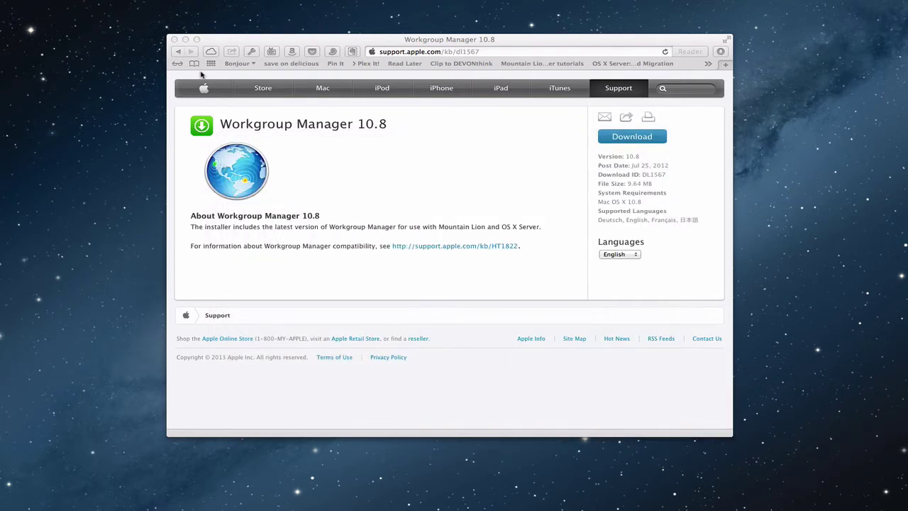
left_click(174, 40)
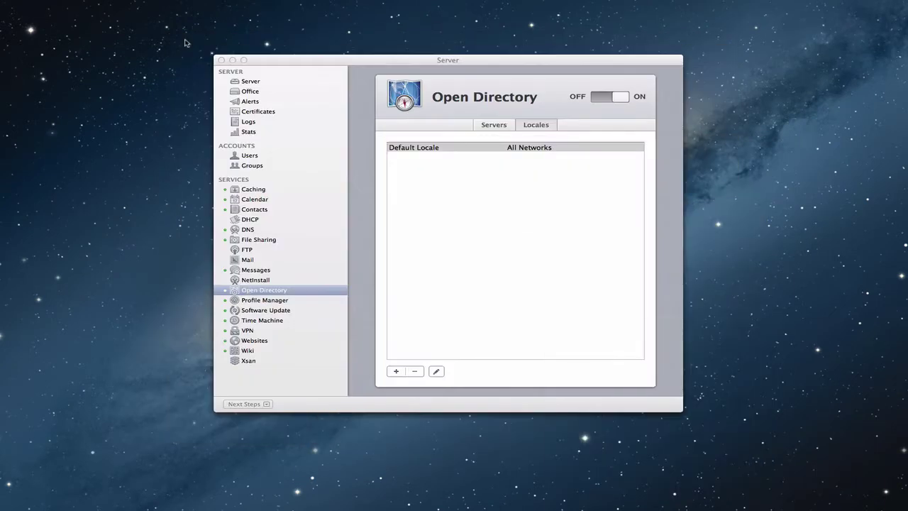
left_click(232, 61)
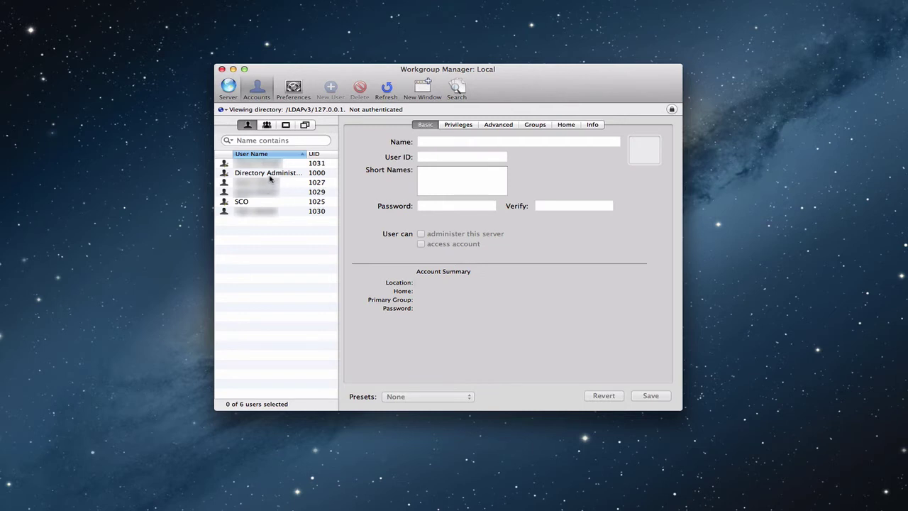
- Select the Directory Administrator account (diradmin, UID 1000) in the Users list
left_click(270, 177)
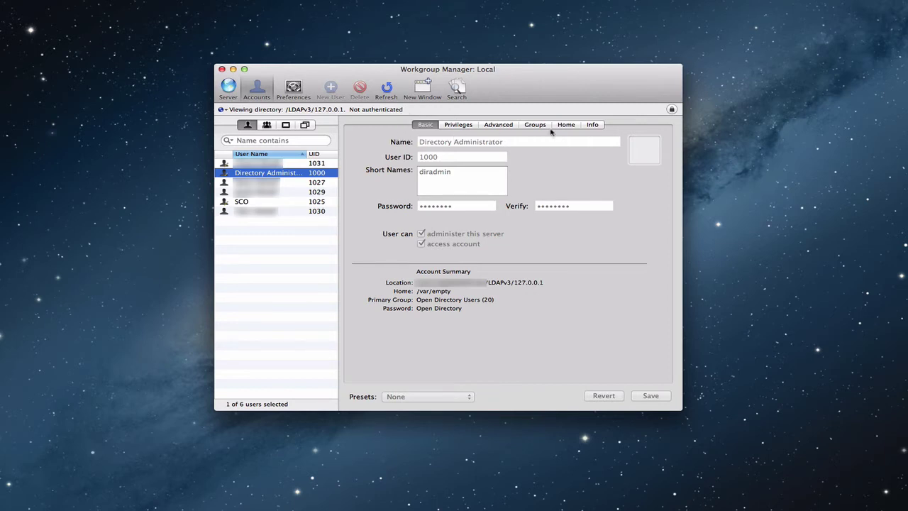
- Authenticate to the local directory as diradmin with the administrator password
left_click(672, 110)
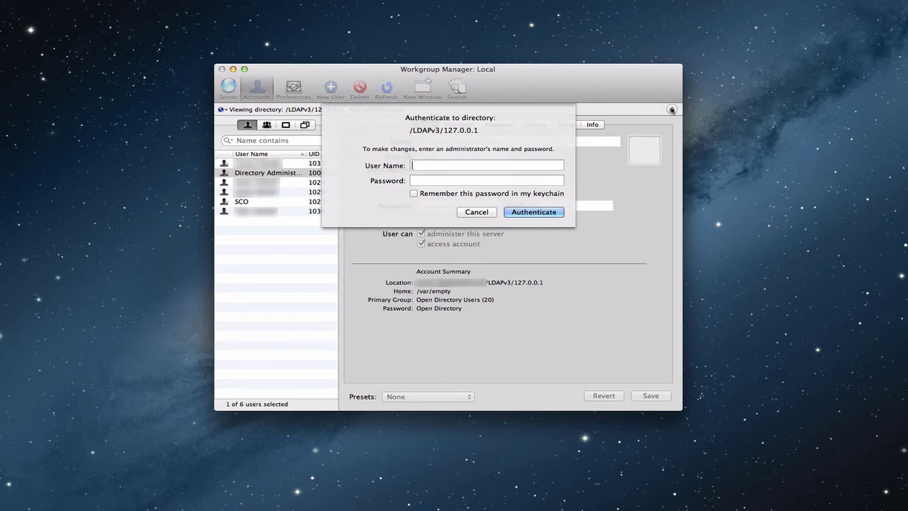
type("diradmi")
type("n")
type("••••••••••")
left_click(515, 214)
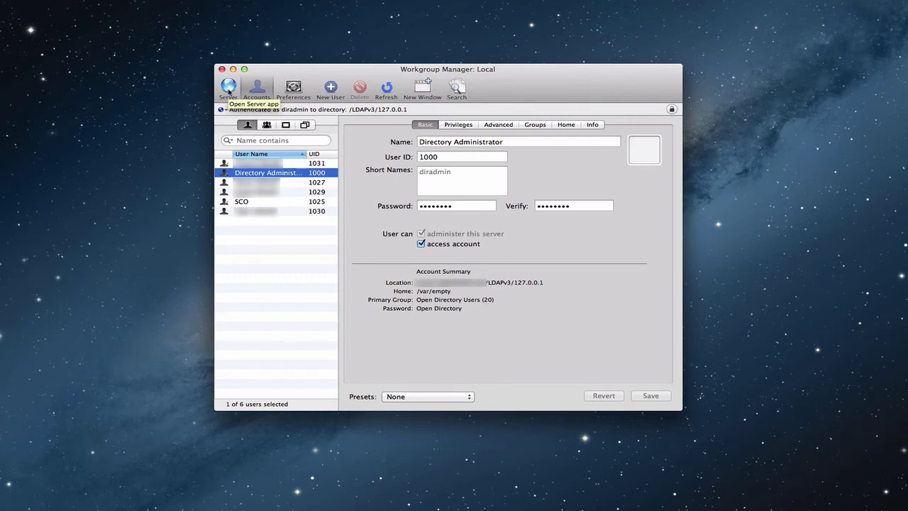
left_click(228, 90)
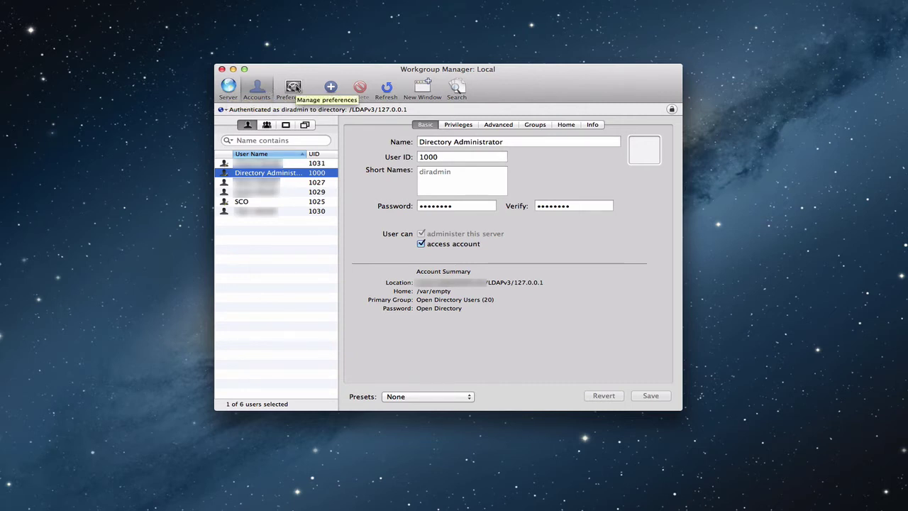
- Show the managed preferences overview for the Directory Administrator account
left_click(294, 88)
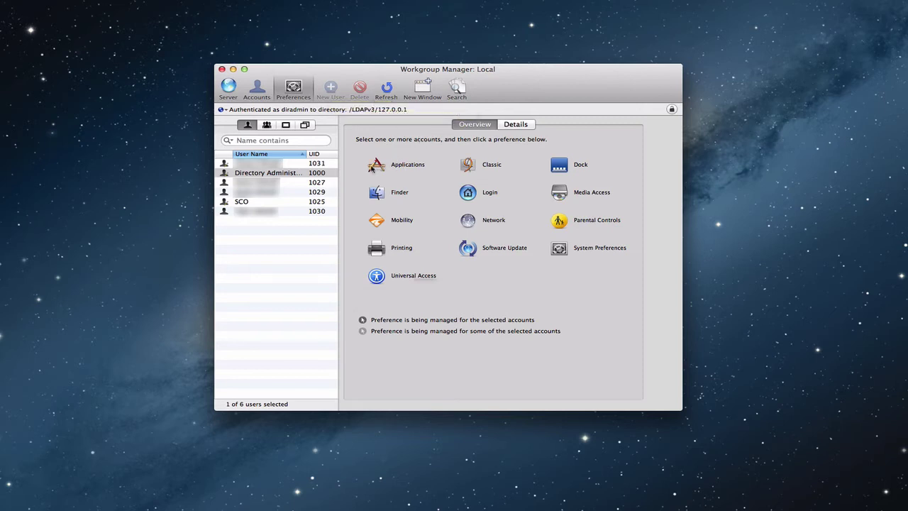
left_click(295, 173)
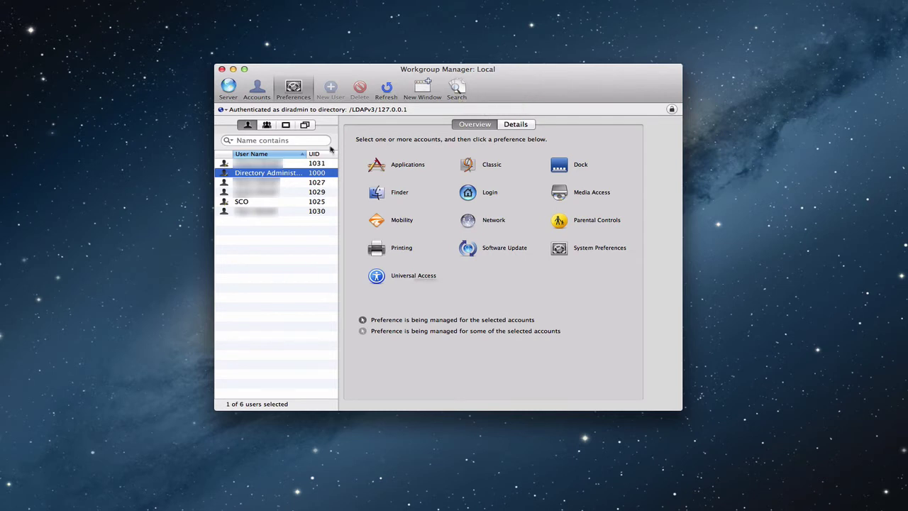
- Back in Accounts, list groups and select Kid's Profile (kidsprofile, group ID 1025)
left_click(257, 91)
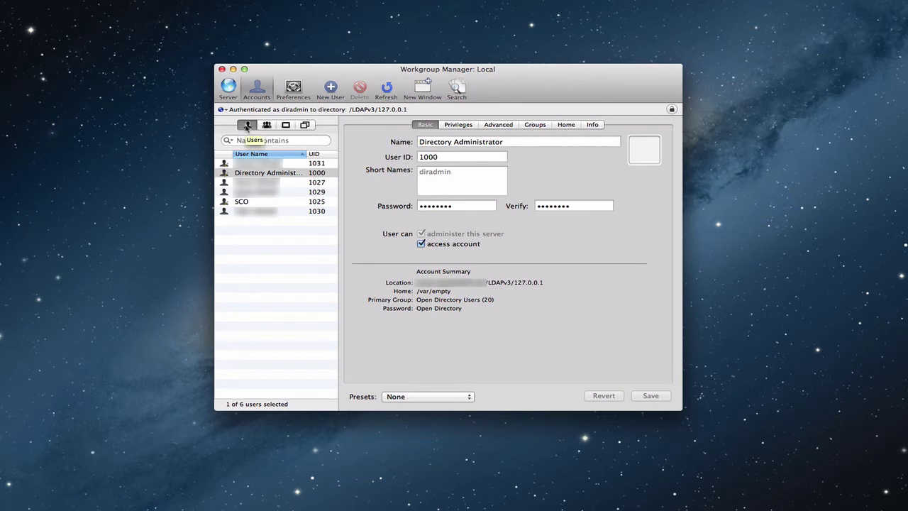
left_click(266, 125)
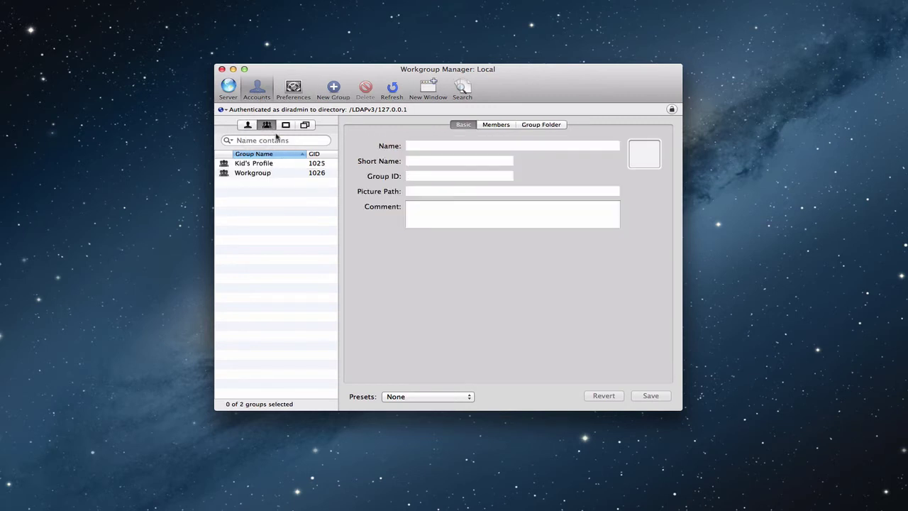
left_click(266, 167)
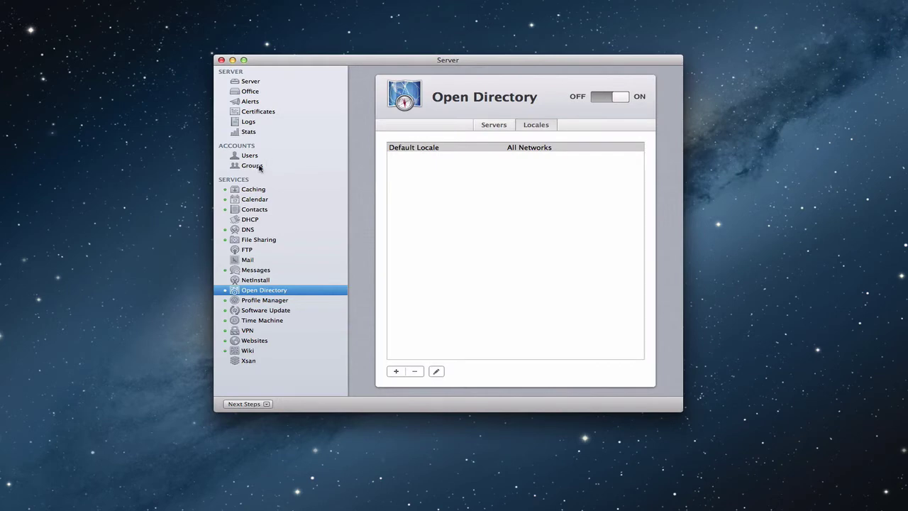
- Show Server's Groups list, then move the Server window down-left to uncover Workgroup Manager
left_click(252, 165)
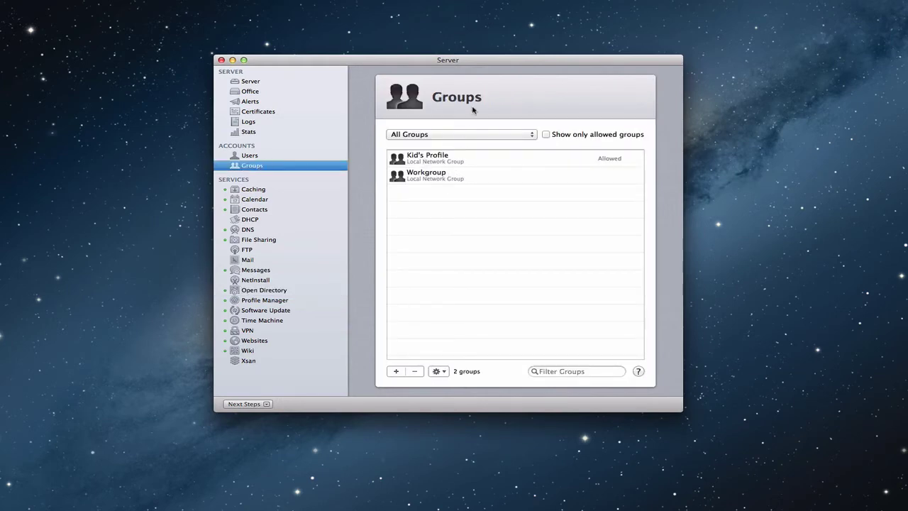
left_click_drag(488, 64, 455, 222)
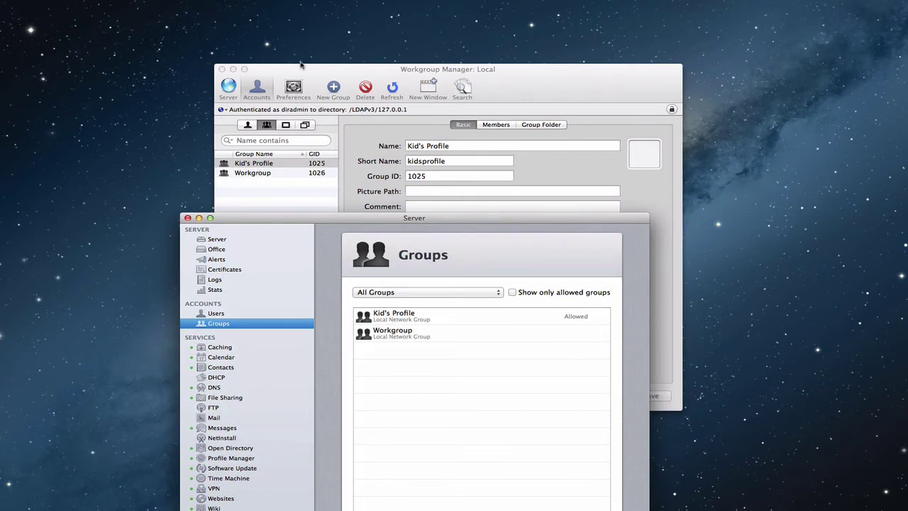
- Minimize Server, browse the Computers and Computer Groups lists, then return to Users
left_click(199, 218)
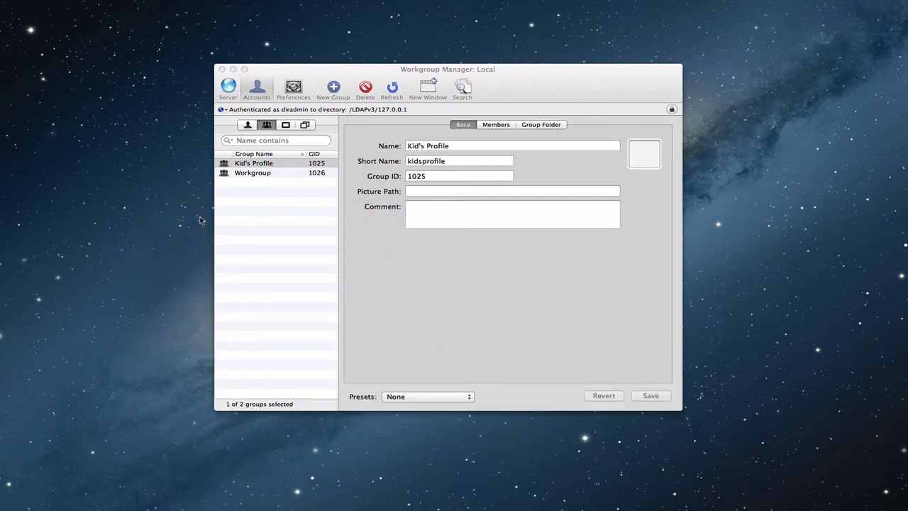
left_click(333, 74)
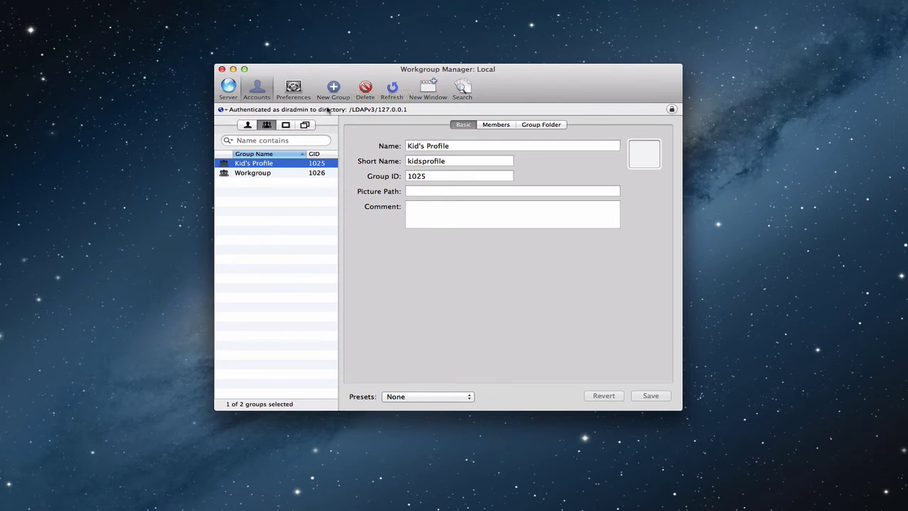
left_click(286, 125)
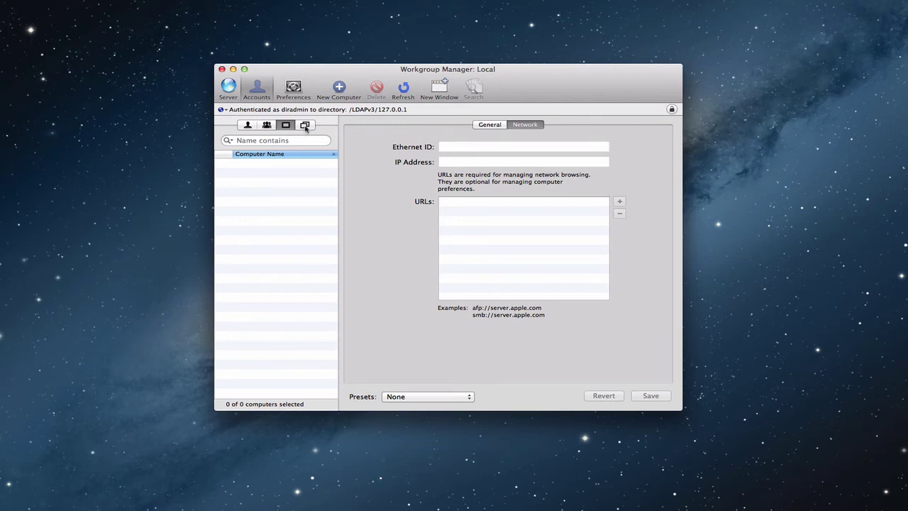
left_click(305, 125)
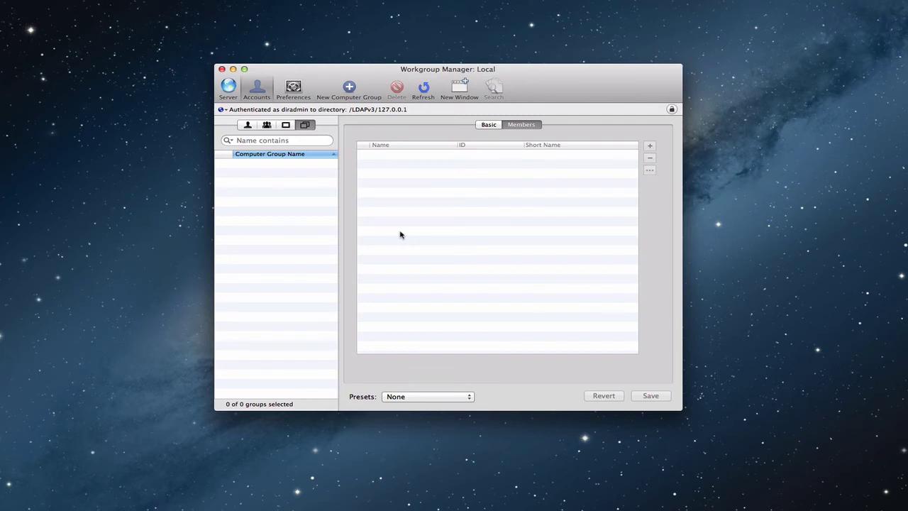
left_click(246, 125)
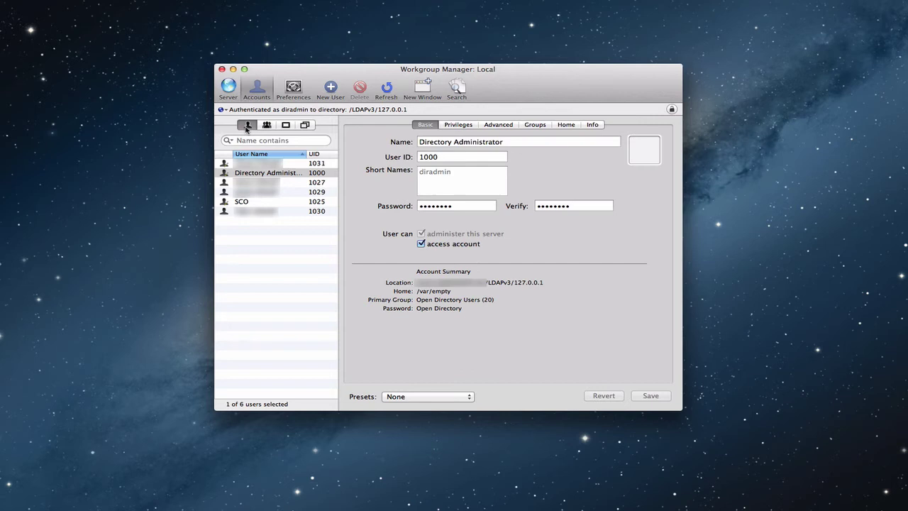
- Open the SCO user's Basic tab: UID 1025, short name sco, home /dev/null
left_click(247, 126)
left_click(281, 173)
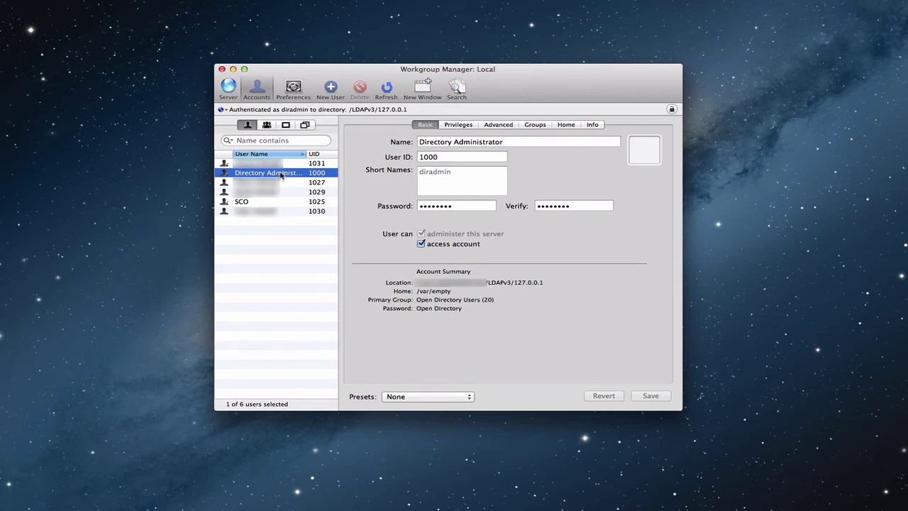
left_click(248, 204)
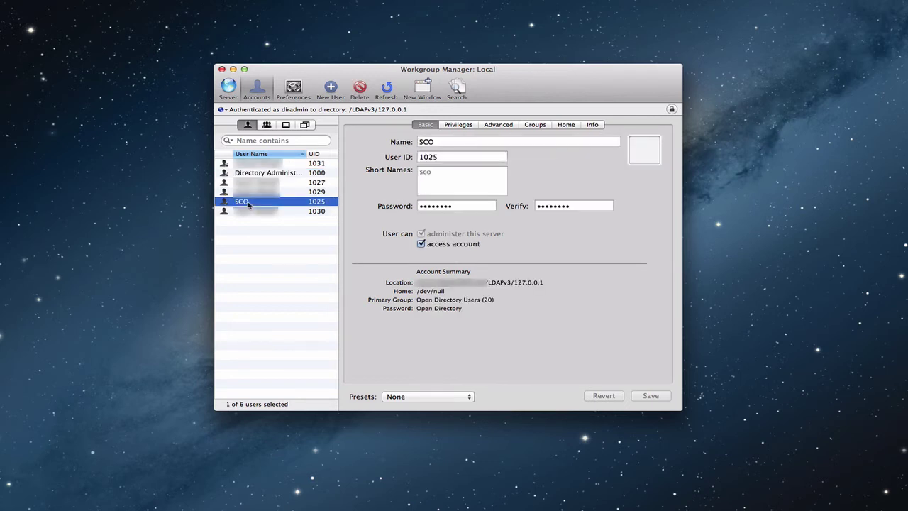
left_click(427, 126)
key("Tab")
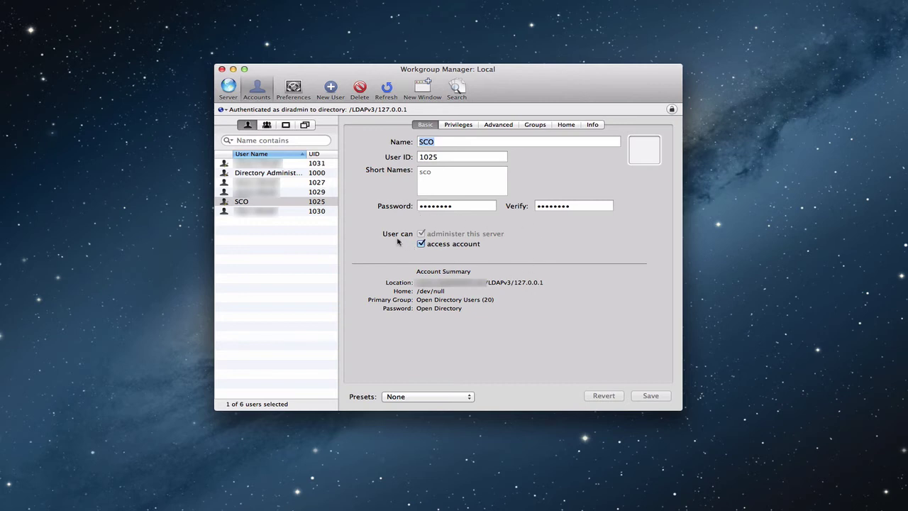
left_click(317, 202)
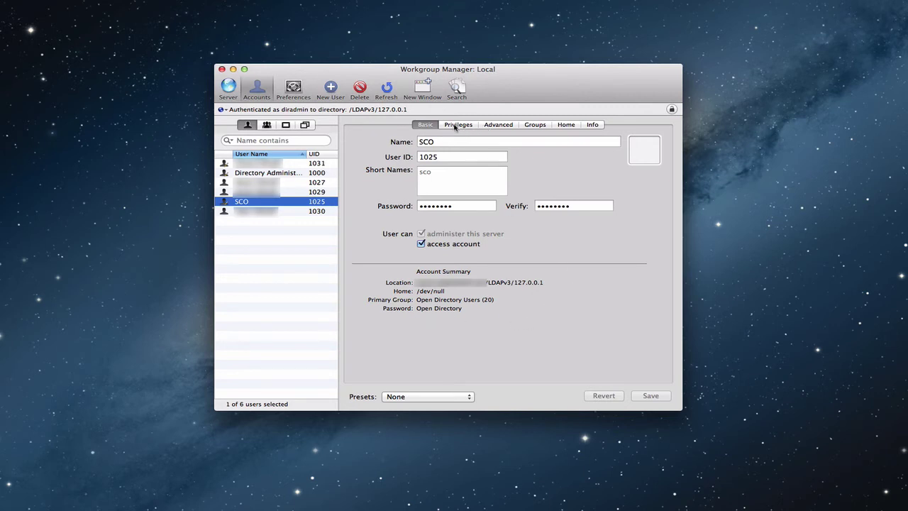
- Assign the first black silhouette picture from the palette to the SCO account, unsaved
mouse_move(639, 146)
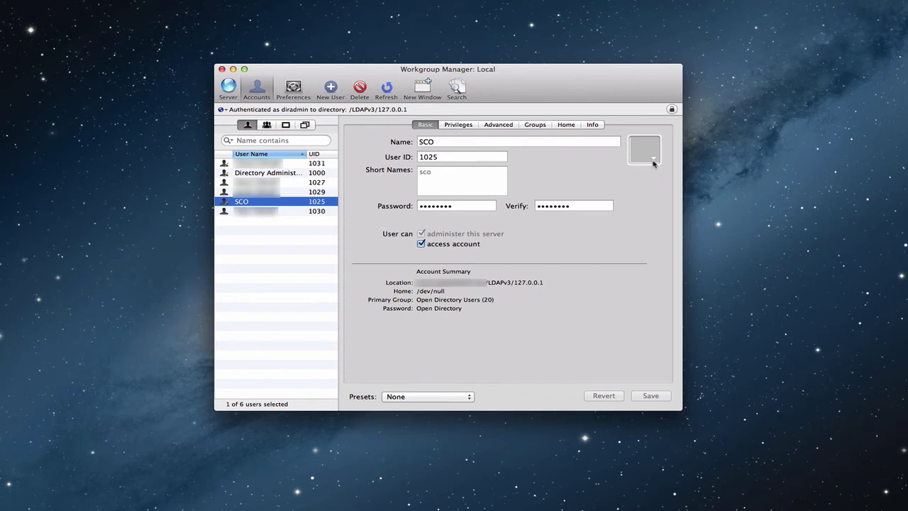
left_click(654, 160)
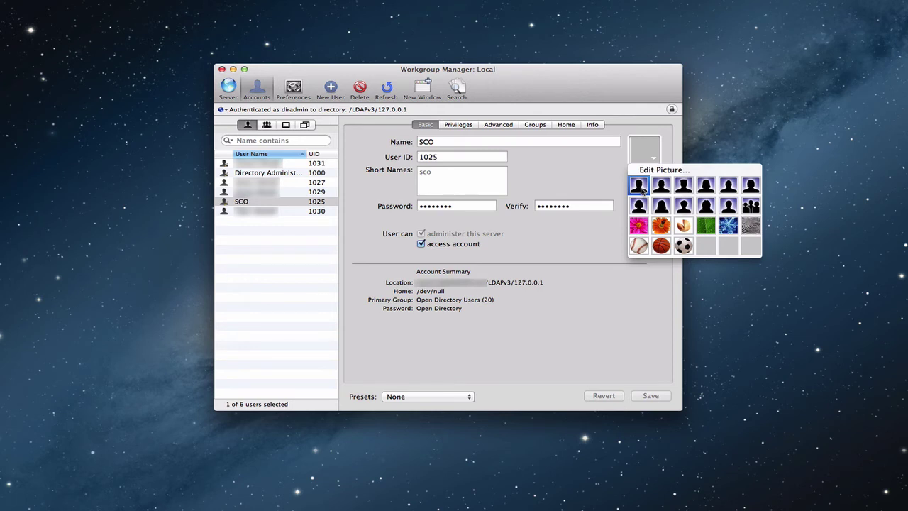
left_click(639, 186)
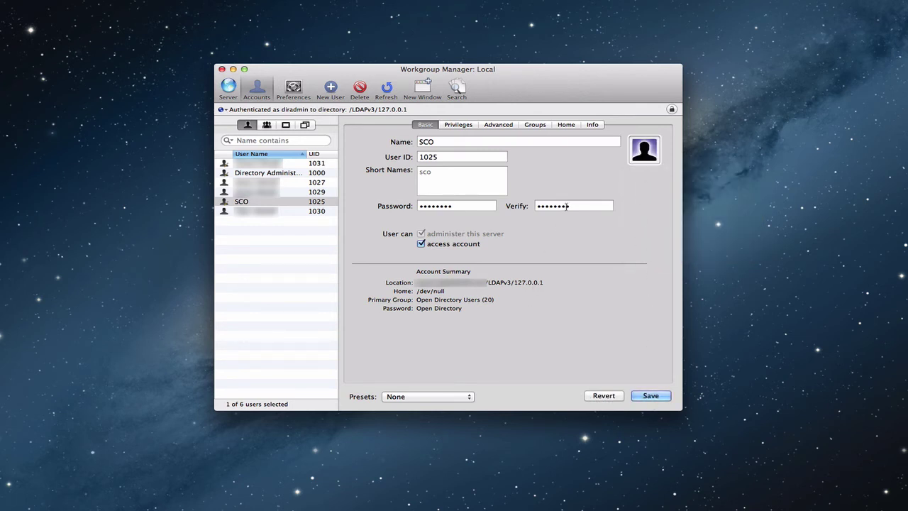
- View SCO's privileges and keep Administration capabilities at Full
left_click(457, 125)
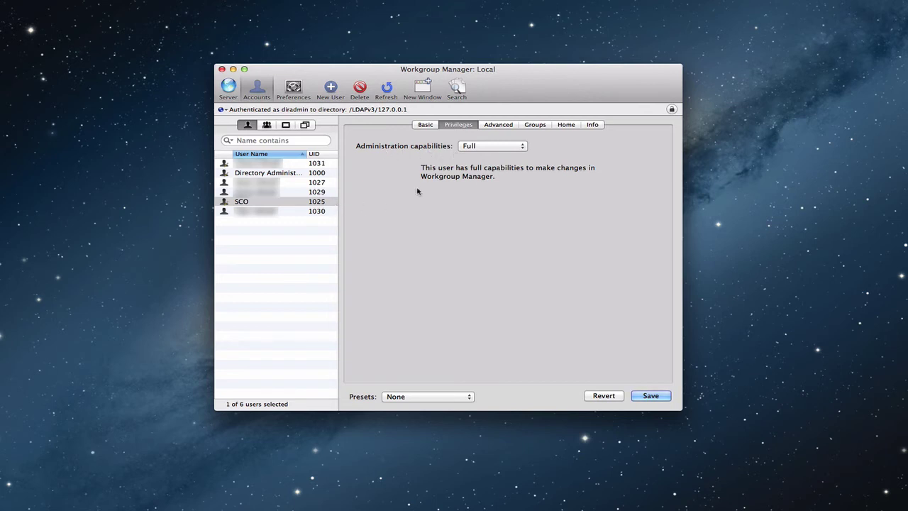
left_click(524, 146)
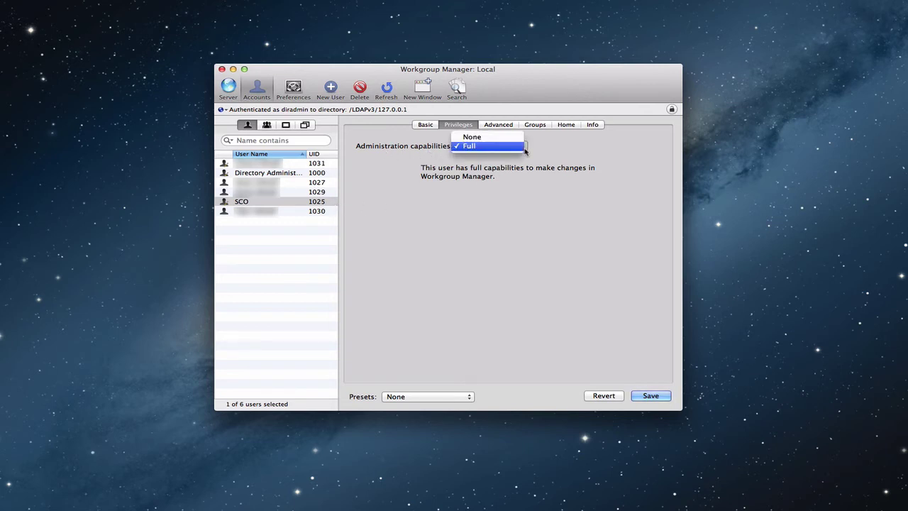
left_click(588, 152)
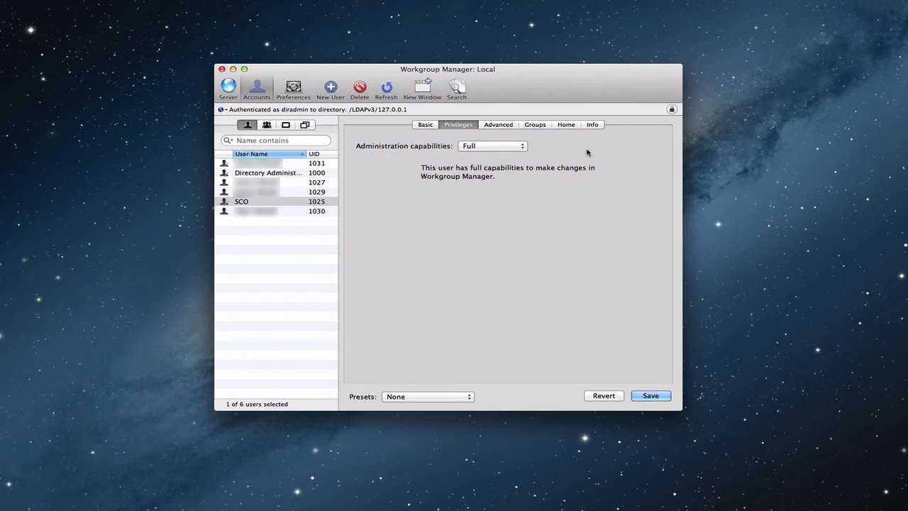
left_click(501, 127)
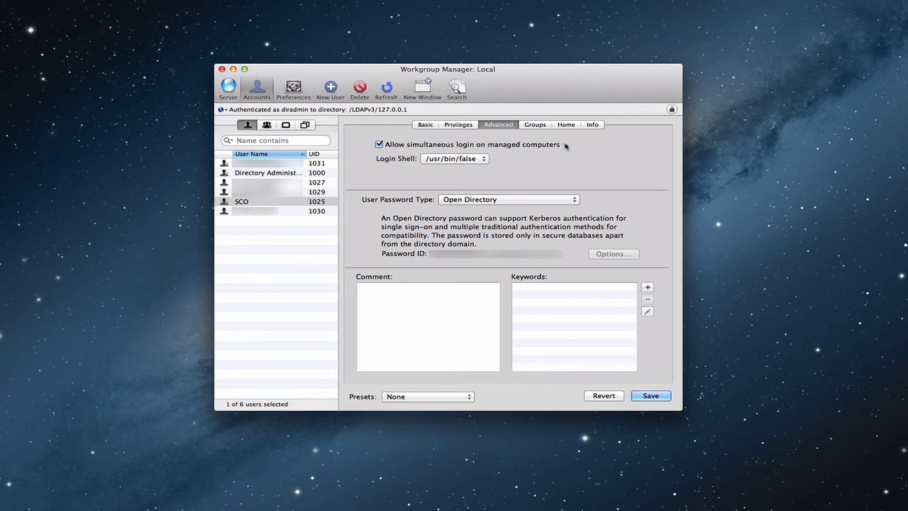
left_click(486, 160)
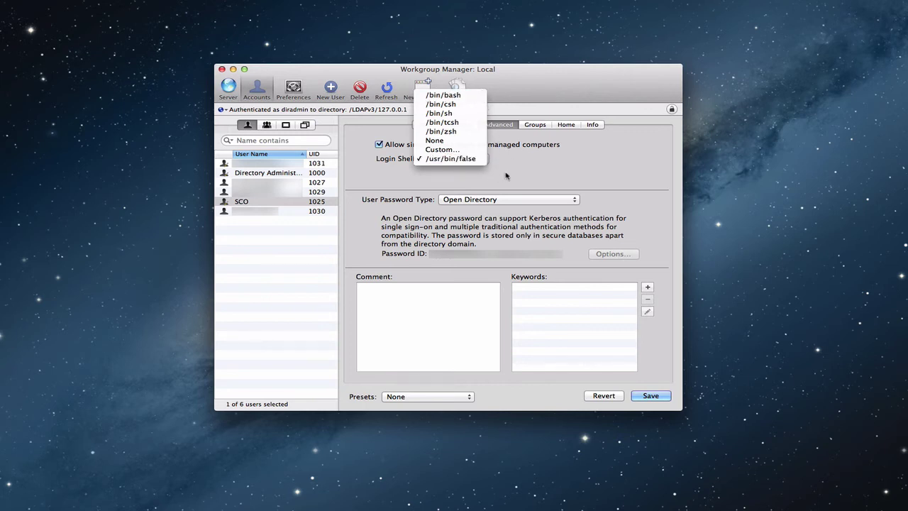
left_click(525, 171)
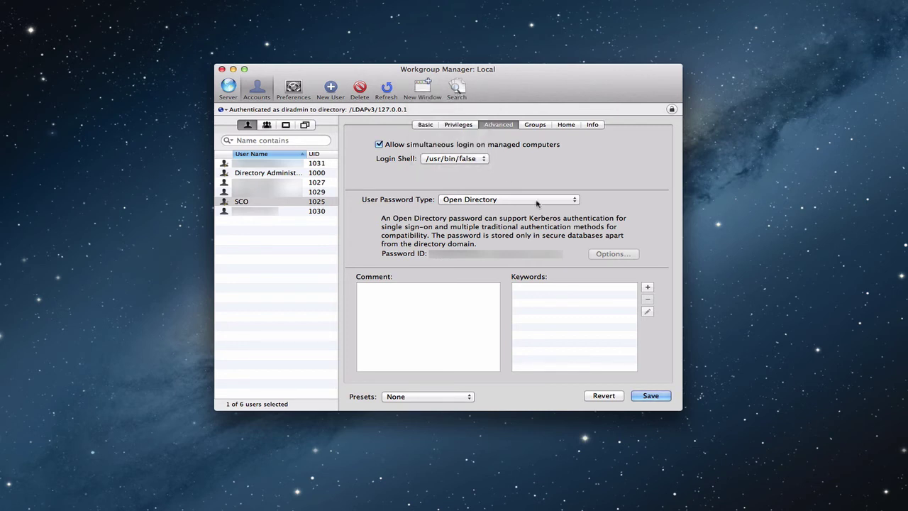
left_click(576, 201)
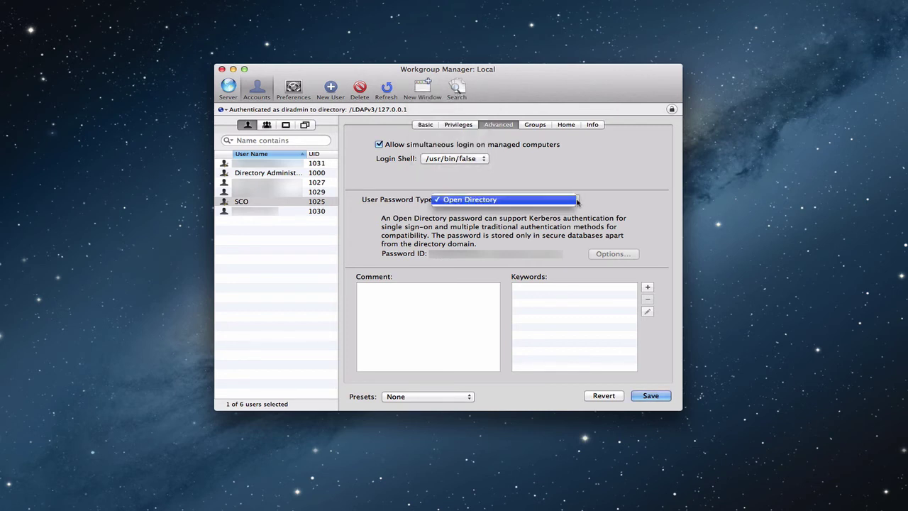
left_click(591, 203)
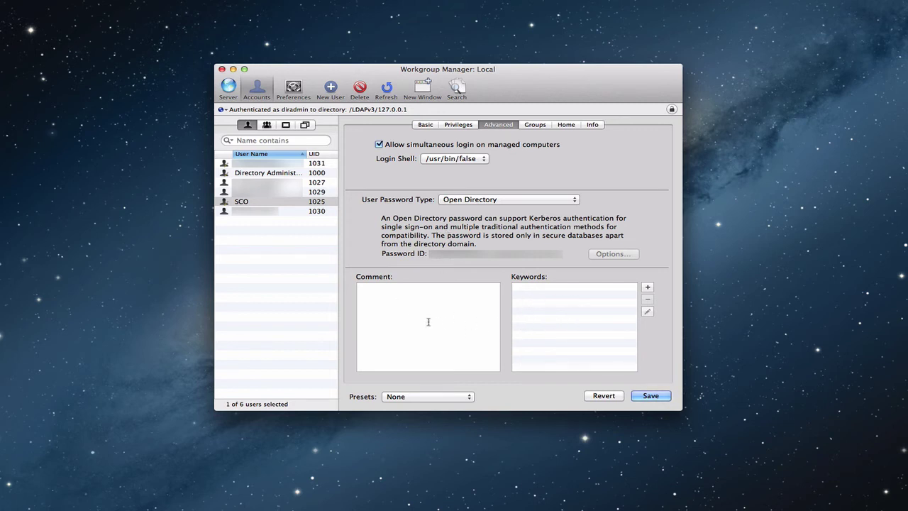
- Show SCO's groups: primary group staff (20), with Workgroup selected among other groups
left_click(534, 125)
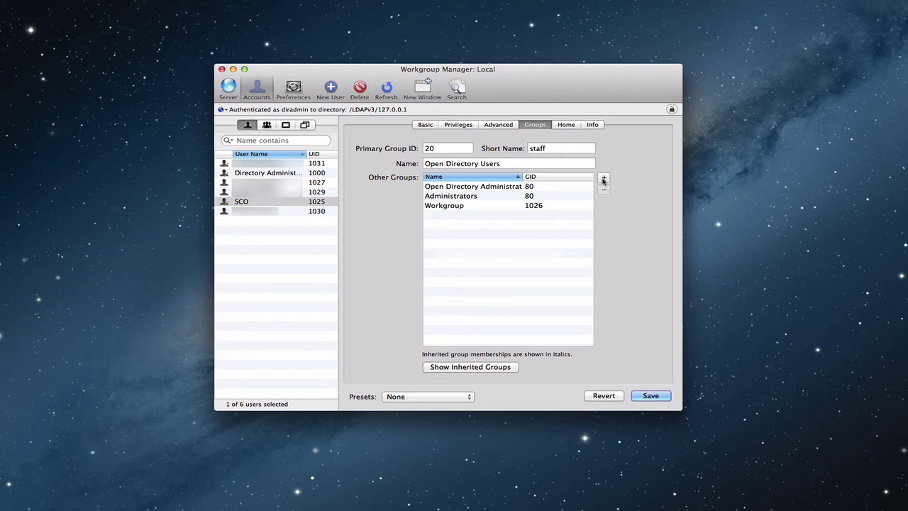
left_click(491, 211)
left_click(491, 208)
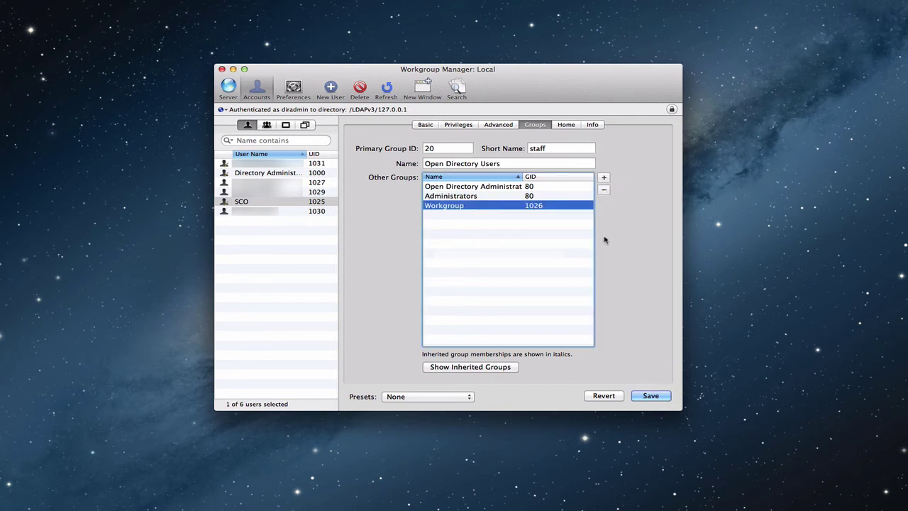
- Set SCO's home to the afp Home Folders share, ending in /Users/Home Folders/sco
left_click(567, 126)
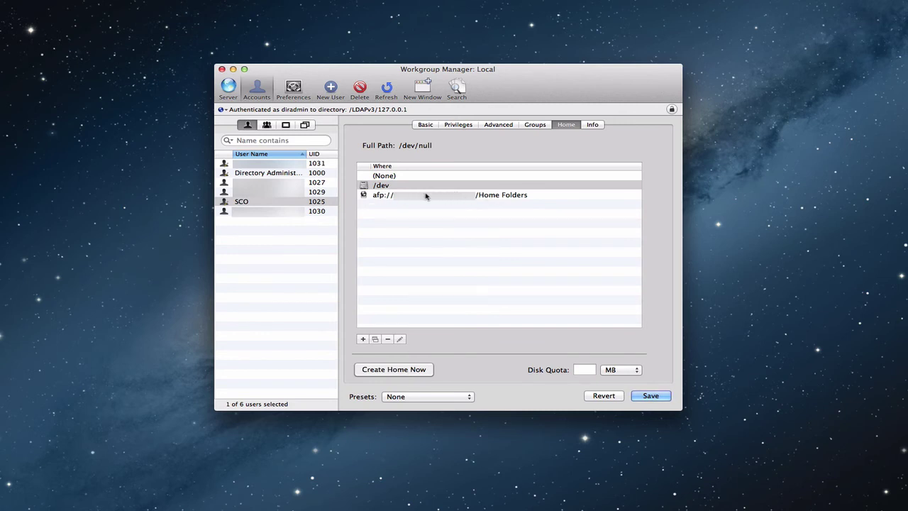
left_click(396, 197)
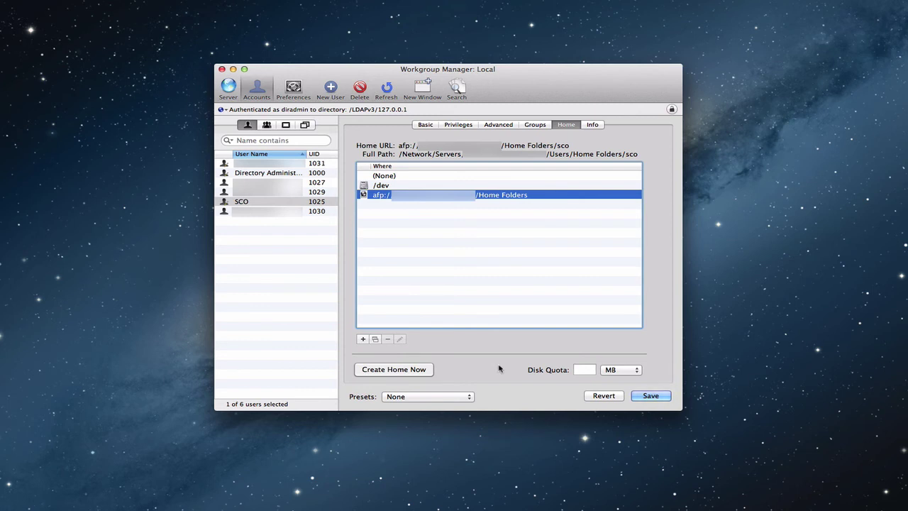
- Show SCO's contact Info form and revert the pending unsaved changes
left_click(594, 125)
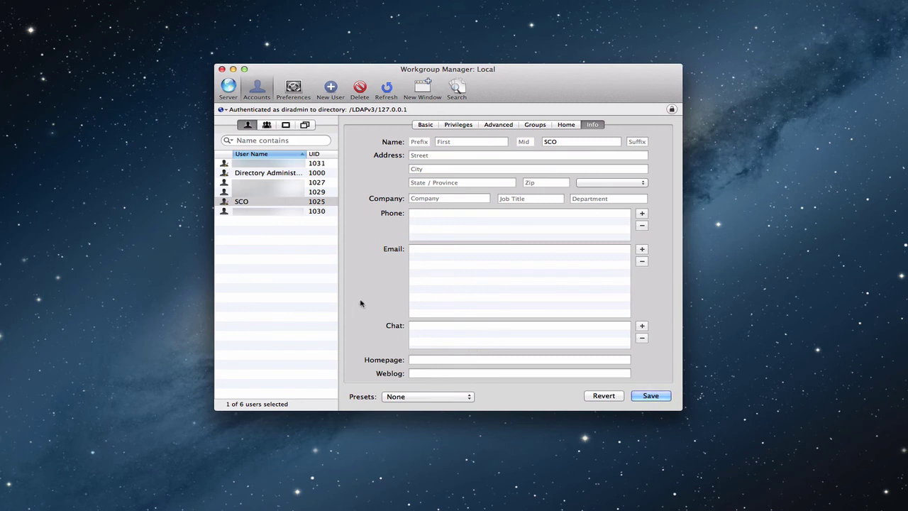
left_click(603, 396)
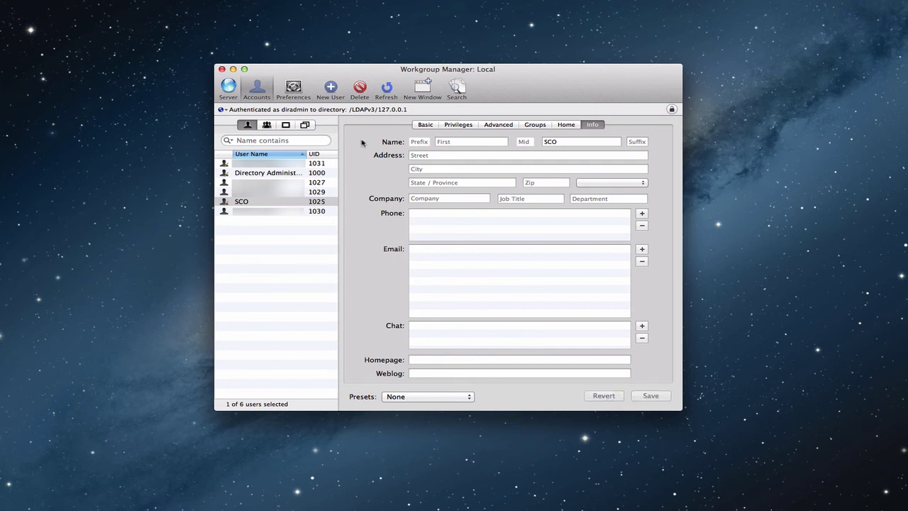
- List groups, showing Kid's Profile basics: short name kidsprofile, group ID 1025
left_click(267, 125)
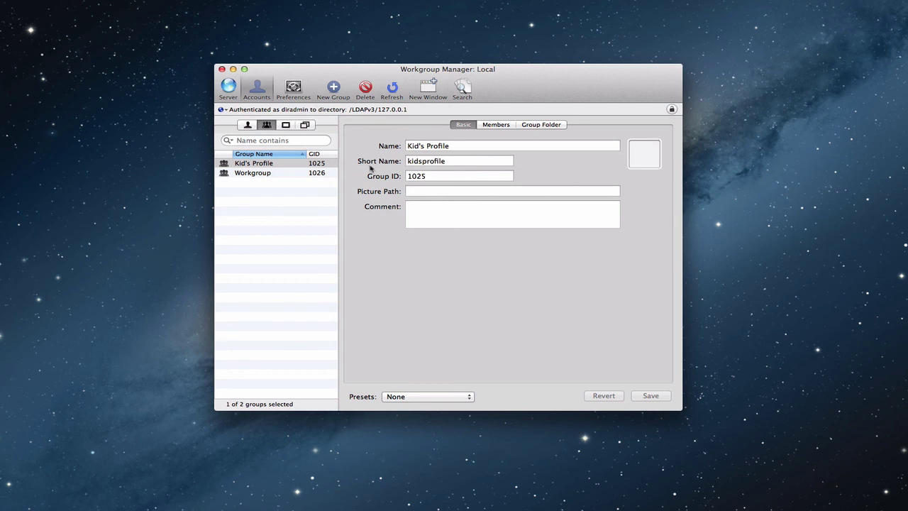
- Show Kid's Profile's members (IDs 1027, 1029, 1030), opening and closing the users drawer
left_click(498, 126)
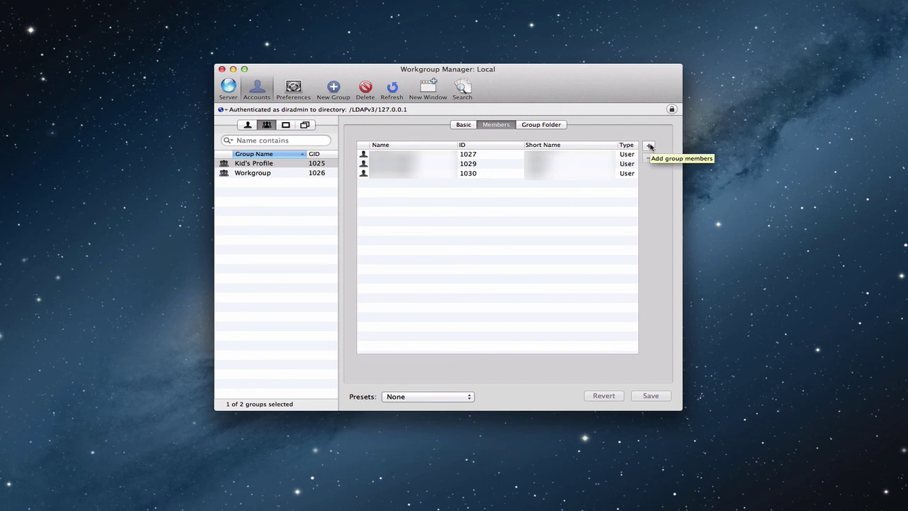
left_click(649, 145)
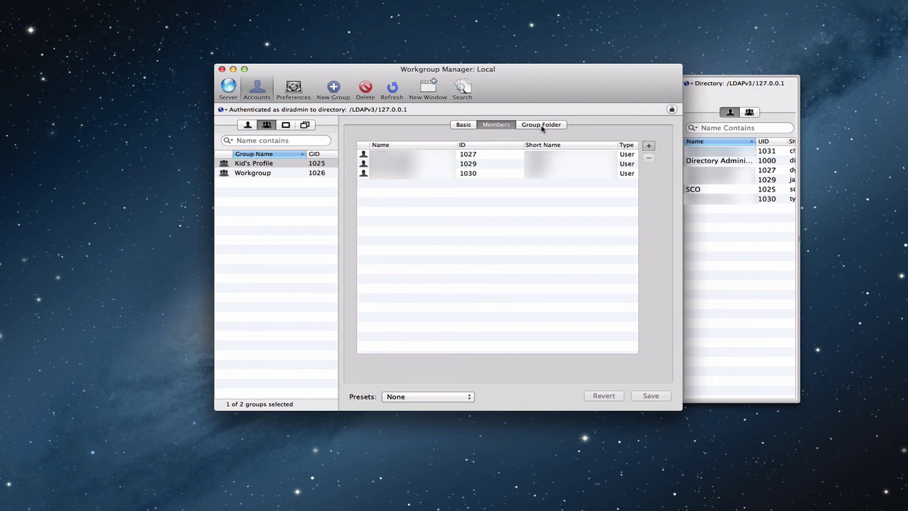
left_click(648, 146)
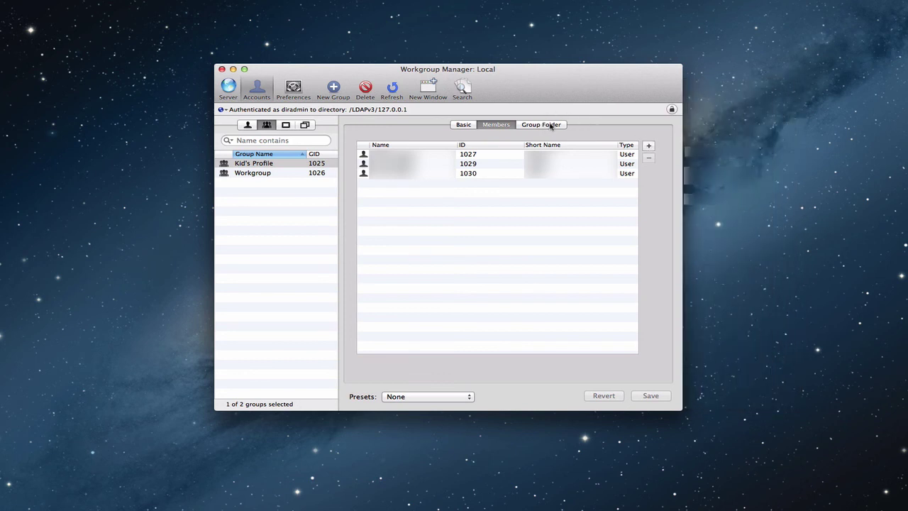
- Display Kid's Profile's Group Folder settings, offering (None) or the afp Home Folders share
left_click(551, 126)
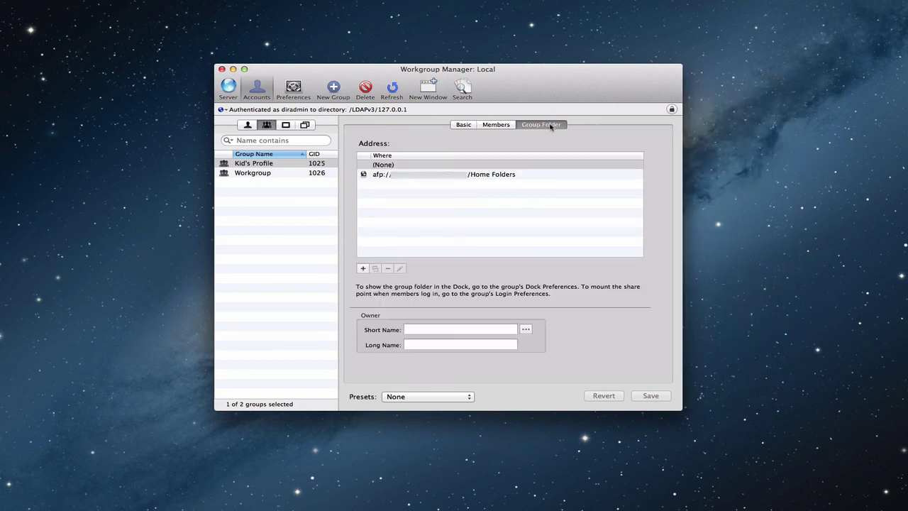